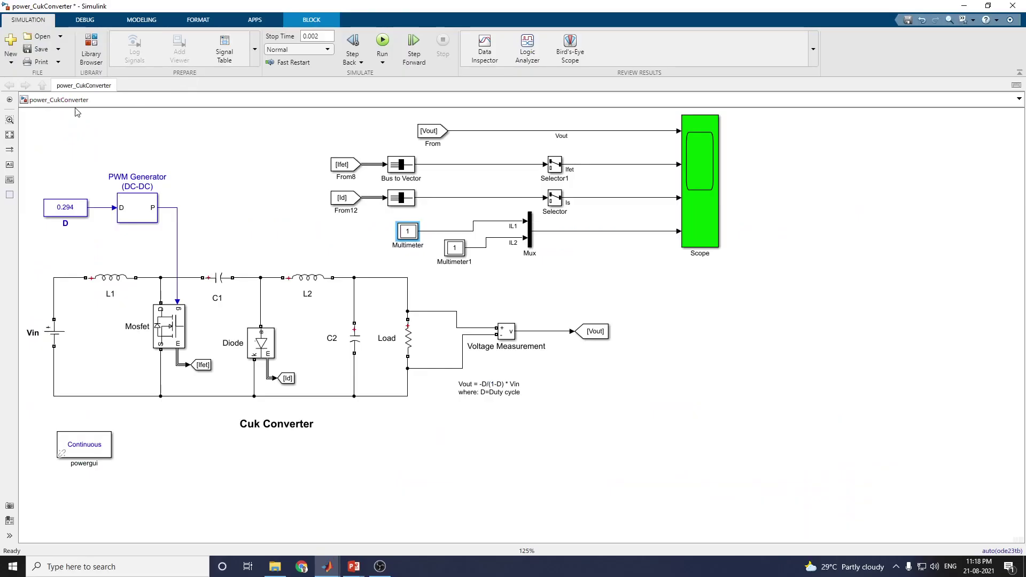
Confirm duty cycle constant D is 0.294, then view the PWM Generator's 50e3 Hz settings.
click(78, 210)
double_click(77, 210)
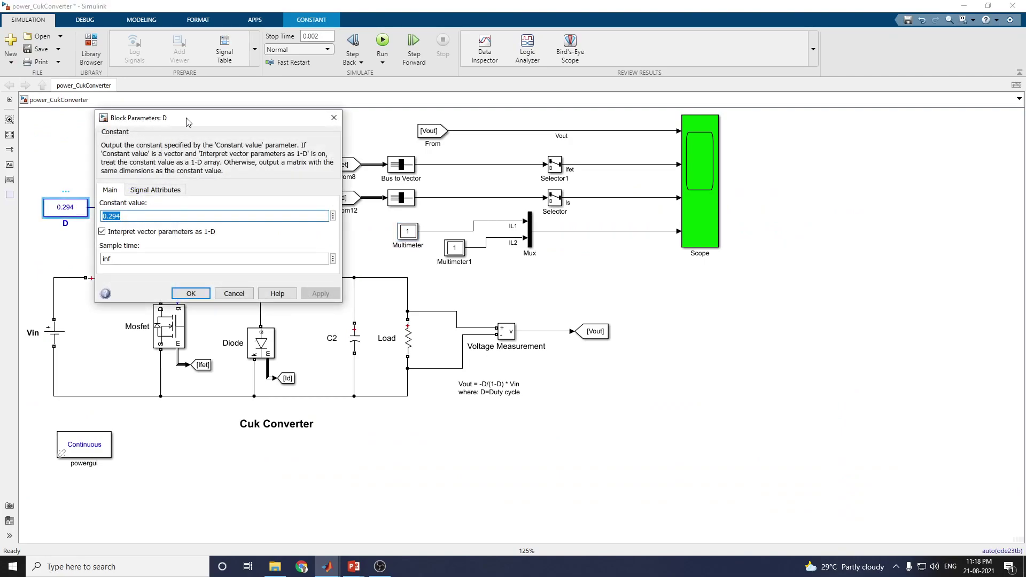
drag(186, 118, 342, 104)
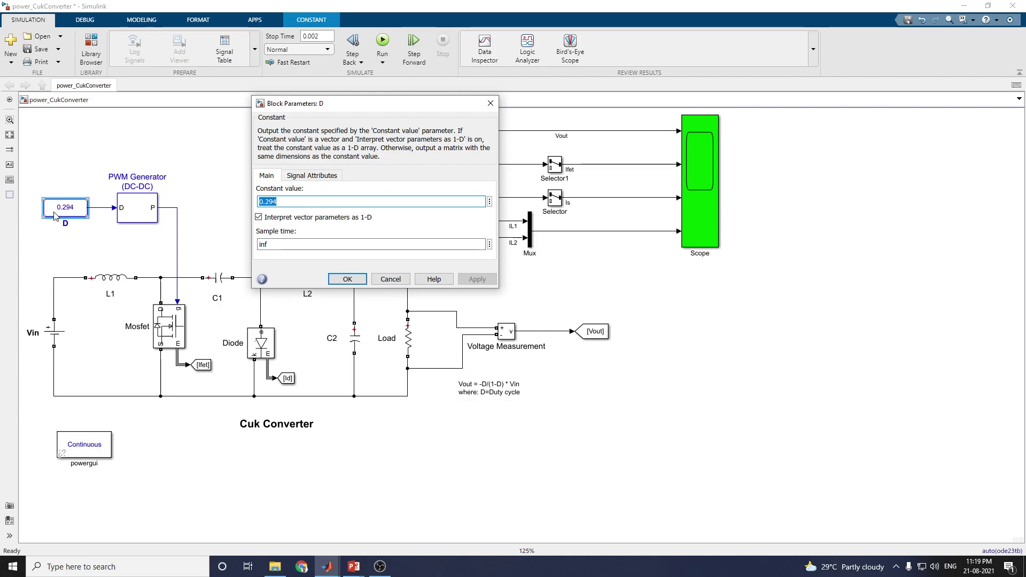
double_click(134, 208)
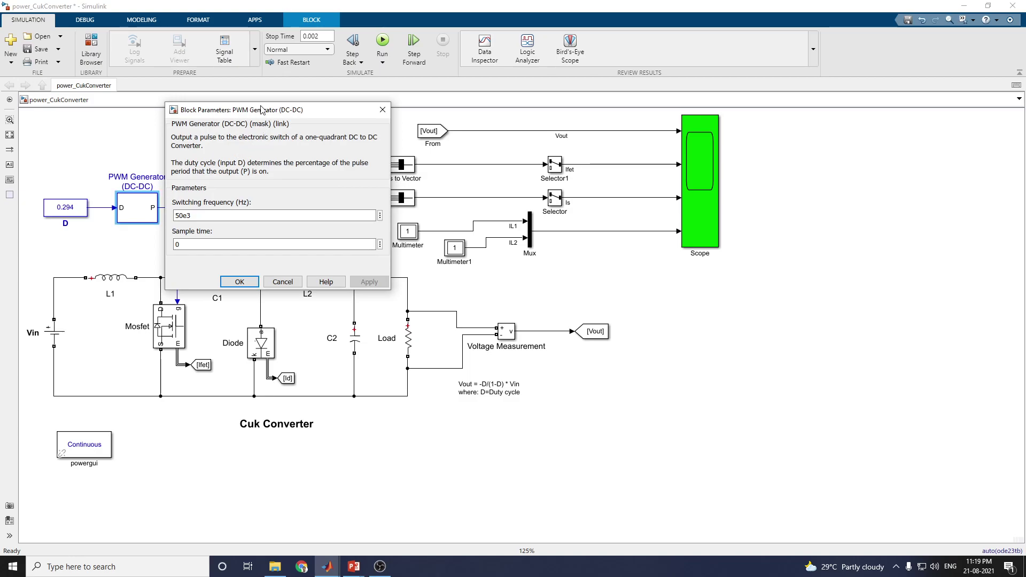
Close the PWM Generator settings and view the Mosfet parameters: Ron 1e-3, snubber 1e6 and inf.
drag(262, 110, 486, 106)
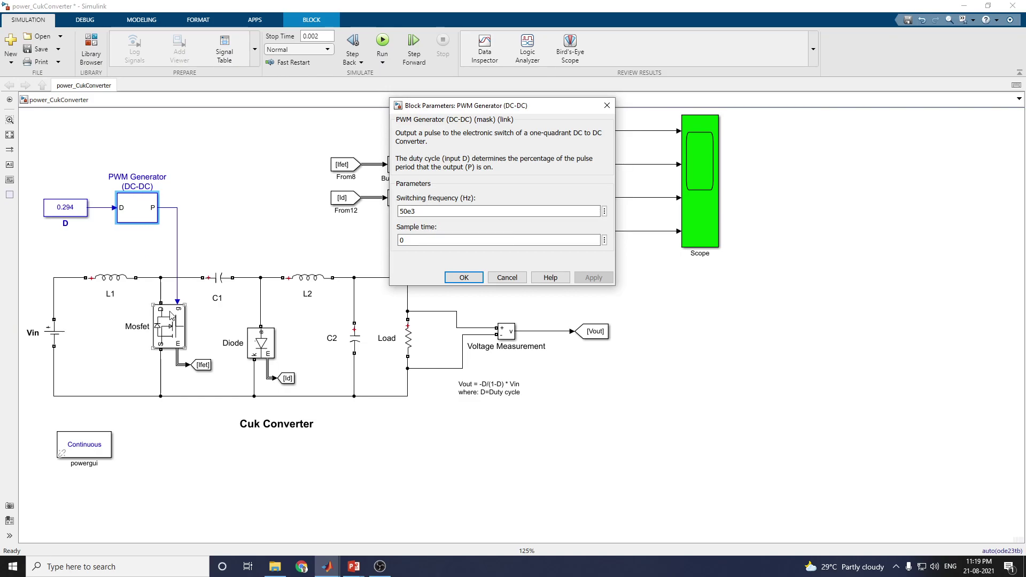
click(467, 280)
double_click(168, 336)
drag(321, 130, 705, 119)
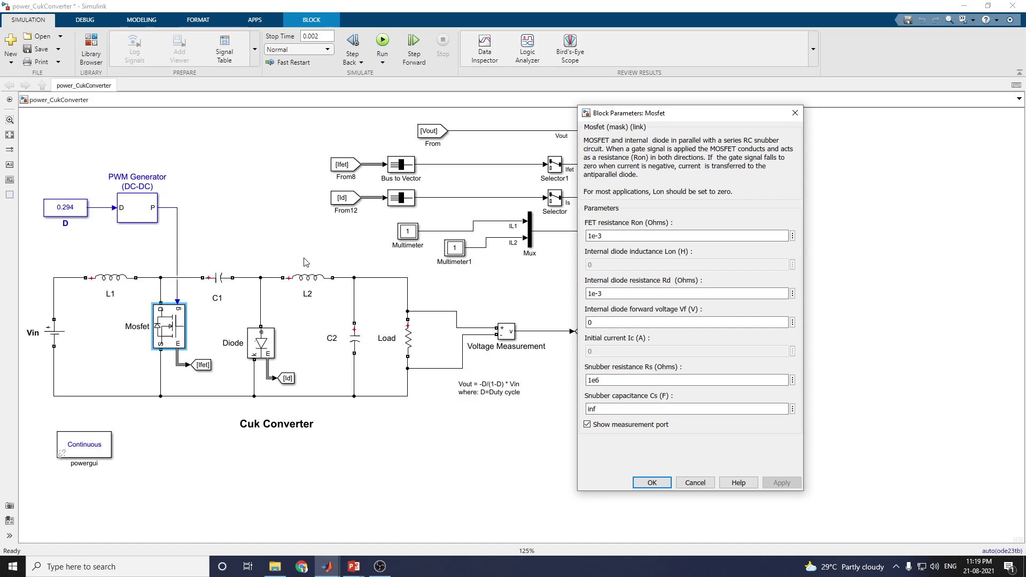
Check the Diode's Ron 1e-3 and Vf 0, enable its measurement port, and apply.
double_click(262, 342)
drag(345, 170, 638, 146)
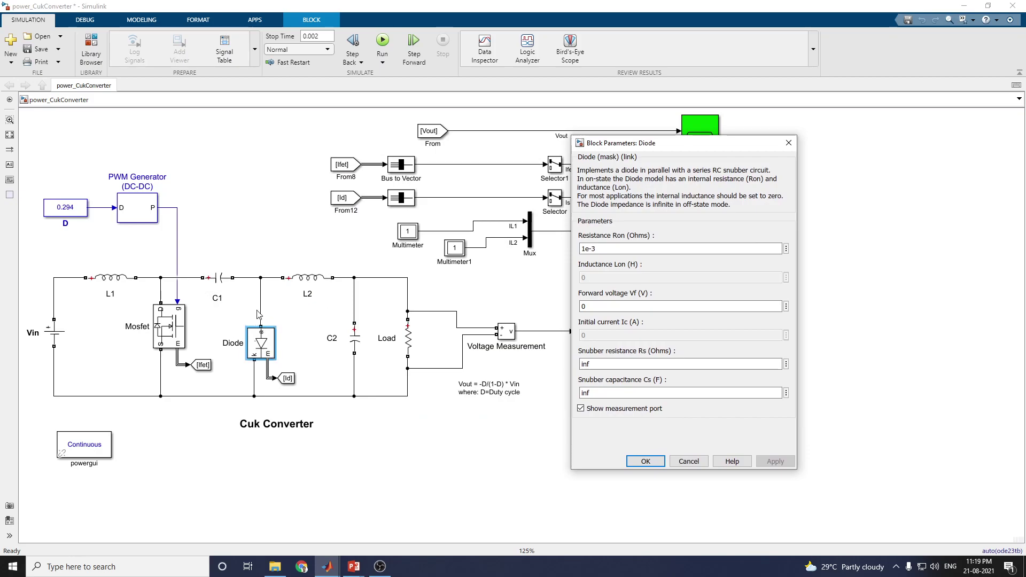
click(598, 249)
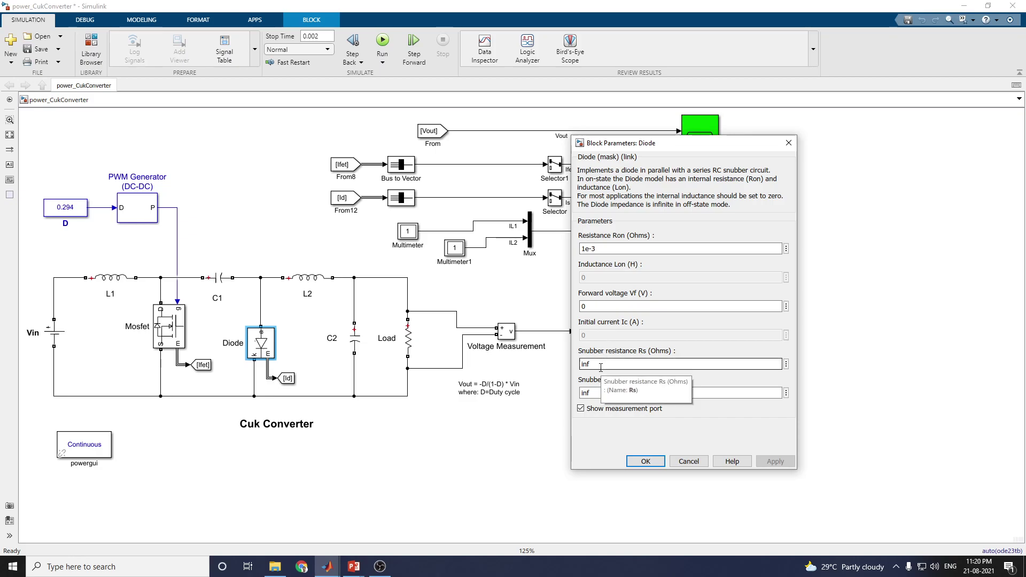
click(581, 409)
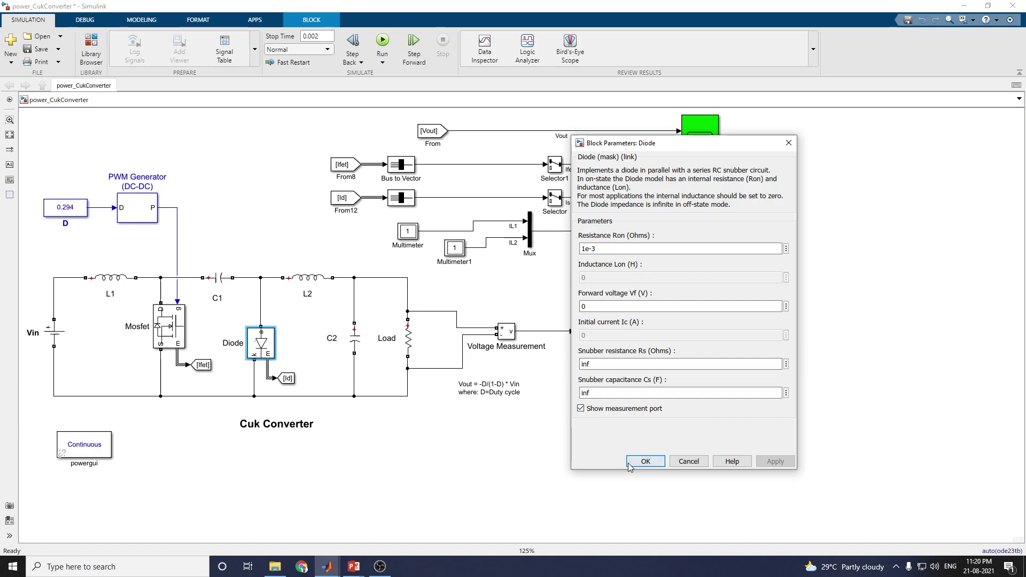
click(644, 462)
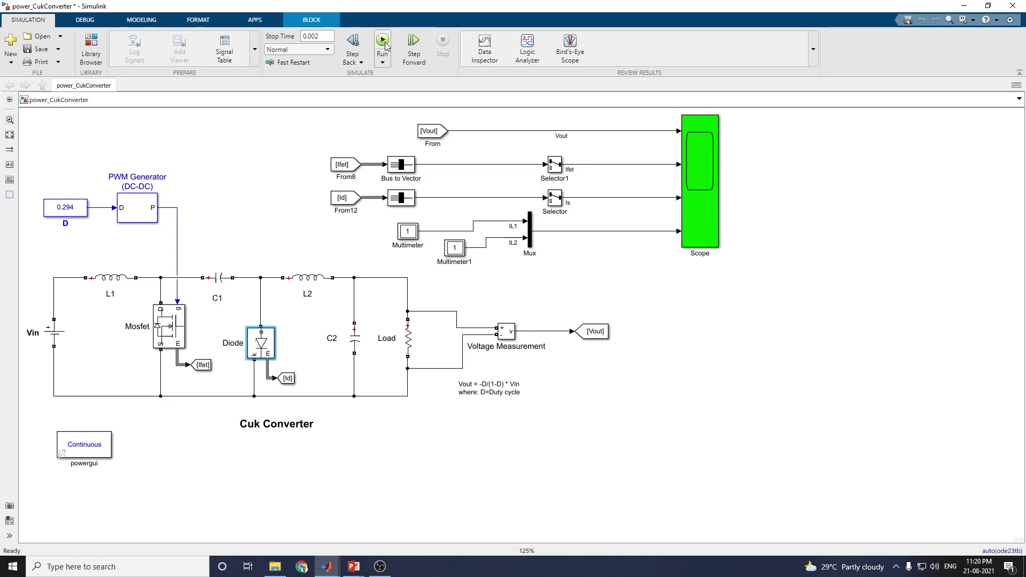
Maximize the Scope window to show Vout near -4.98 V plus the Ifet, Is, IL1 and IL2 waveforms.
mouse_move(327, 567)
click(364, 514)
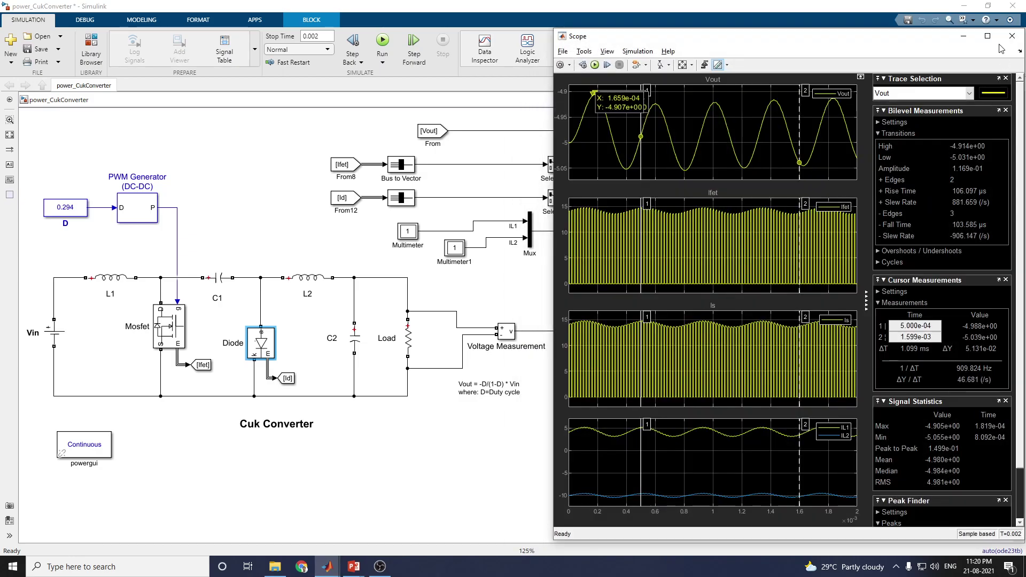
click(988, 36)
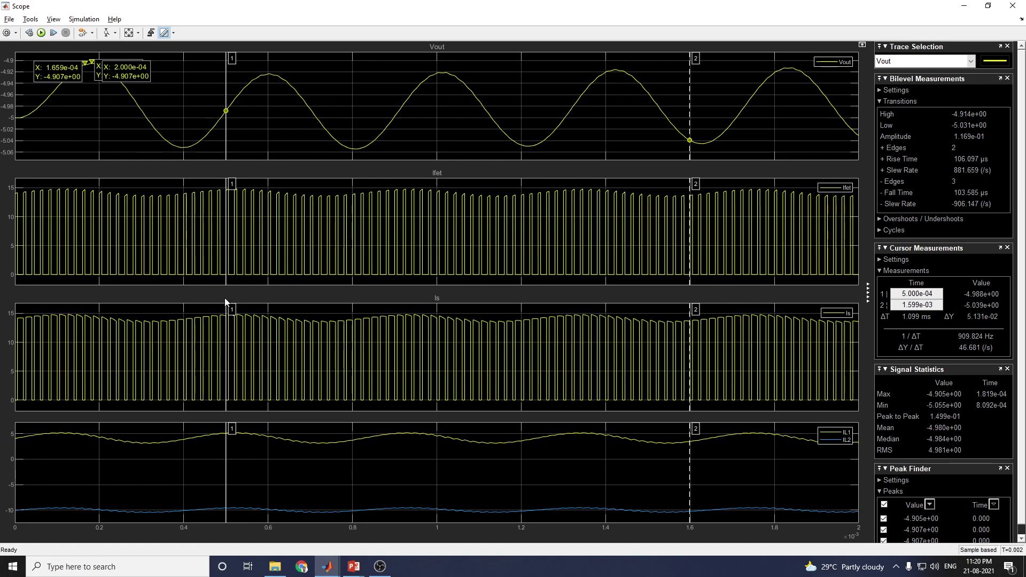
Switch the Scope measurements to Ifet, then IL1, then IL2.
click(968, 62)
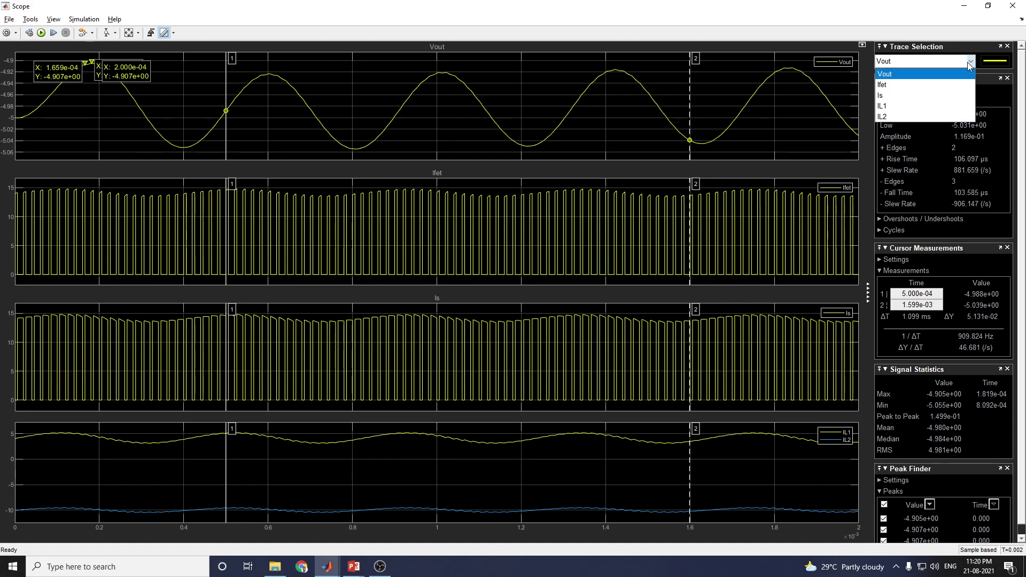
click(909, 85)
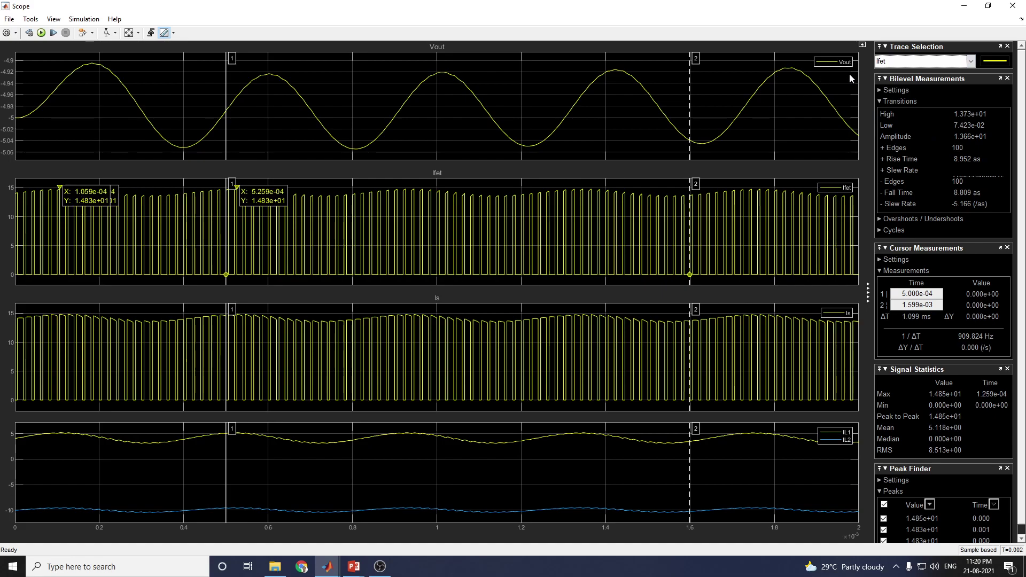
click(970, 62)
click(919, 105)
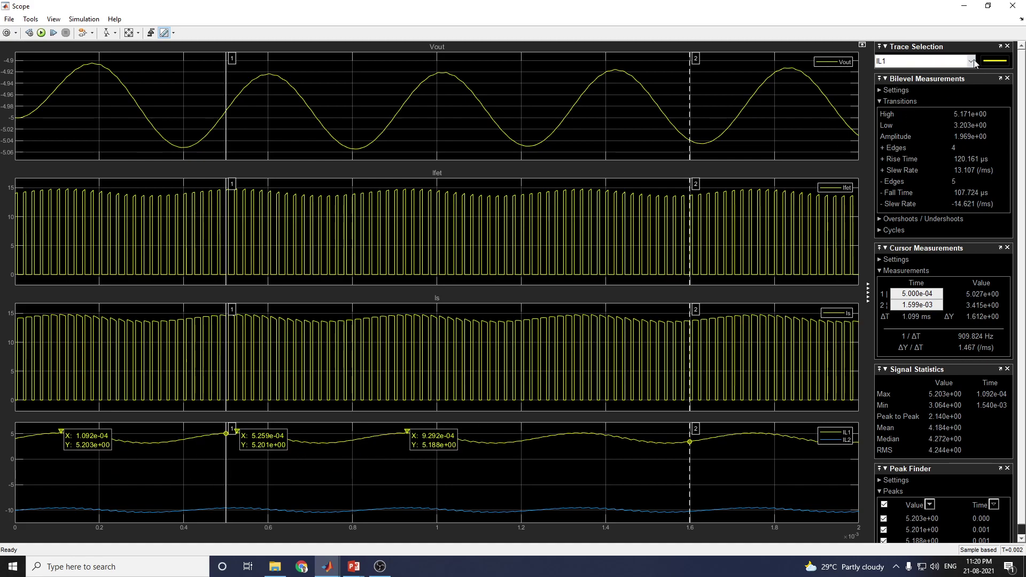
click(928, 62)
click(926, 116)
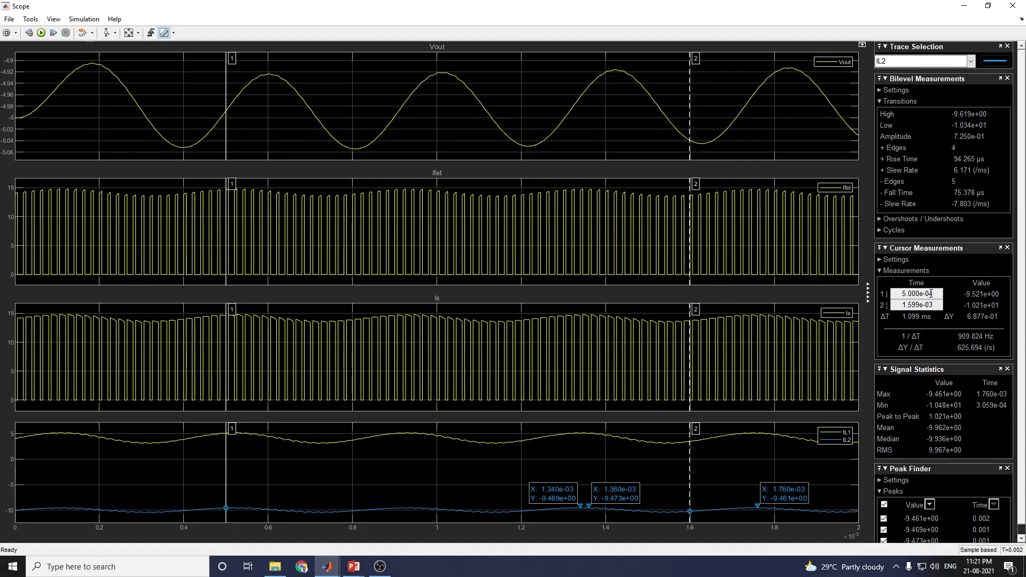
Expand and collapse the Overshoots / Undershoots readings, then collapse the cursor measurement values.
click(880, 219)
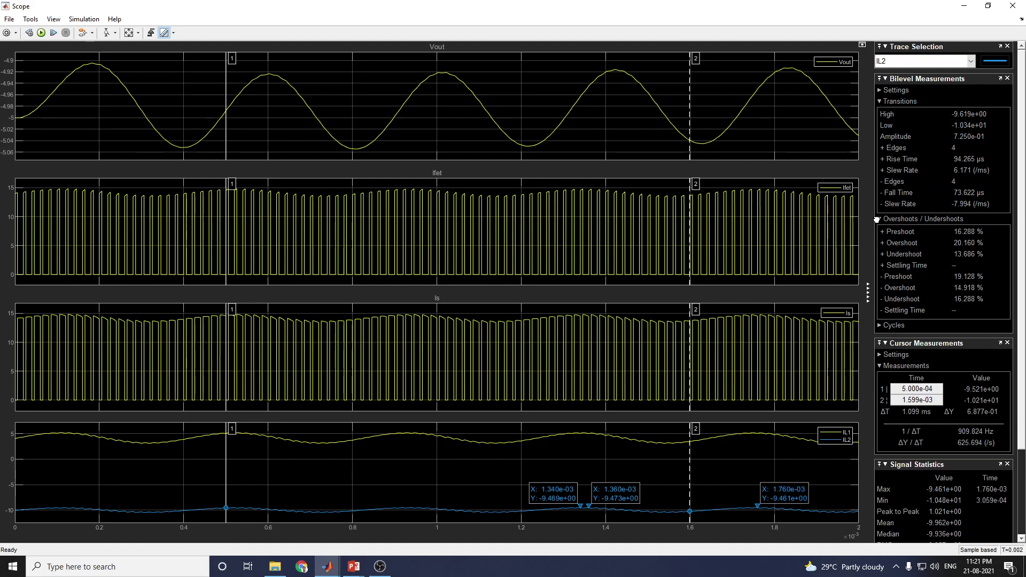
click(879, 220)
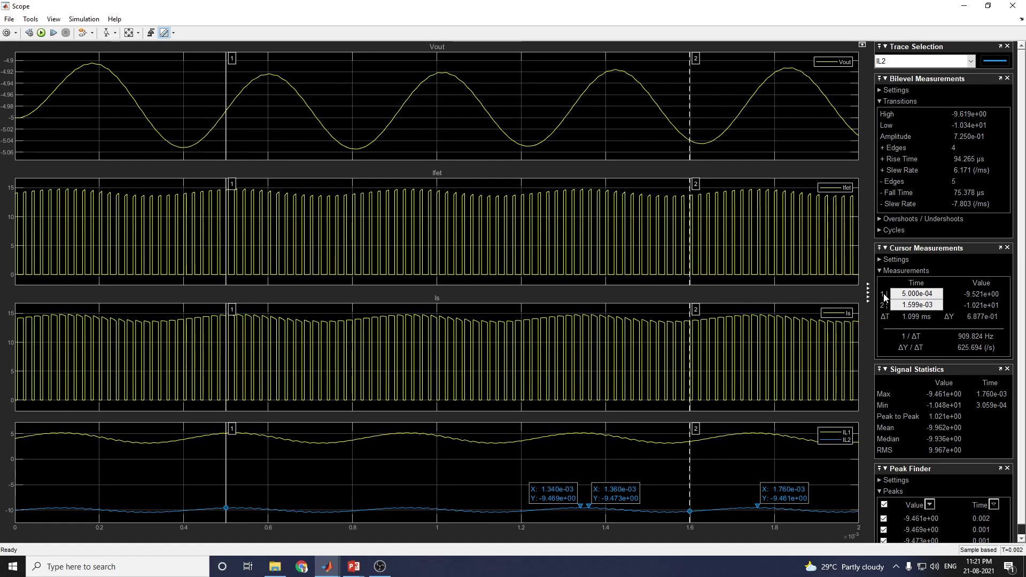
click(879, 271)
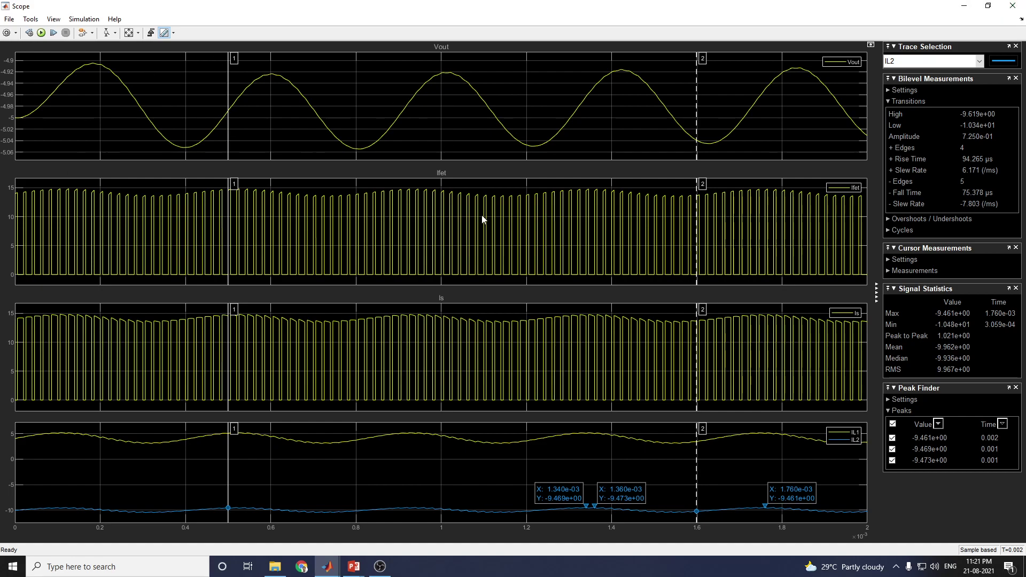
mouse_move(354, 567)
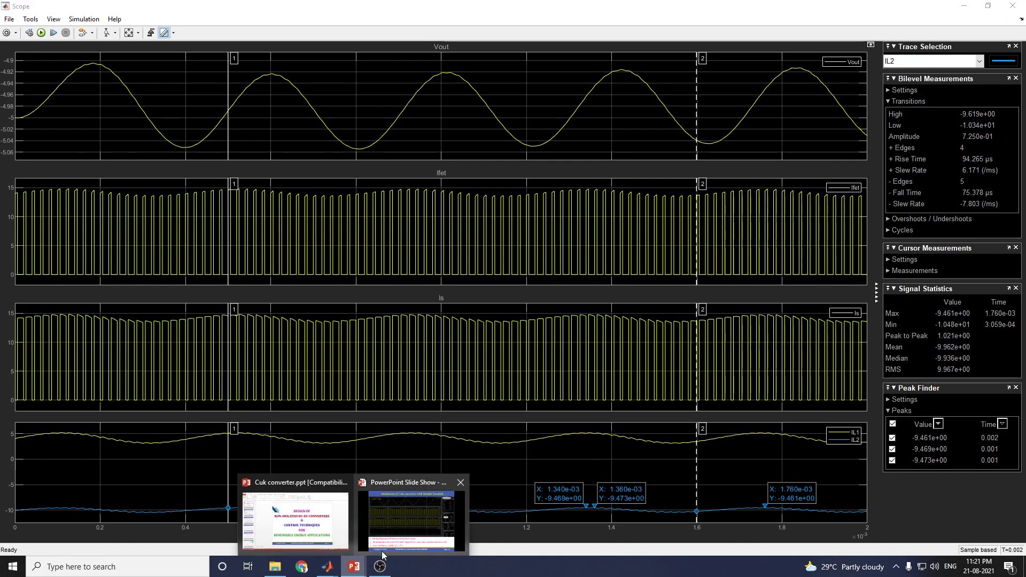
click(306, 544)
scroll(155, 413, down, 10)
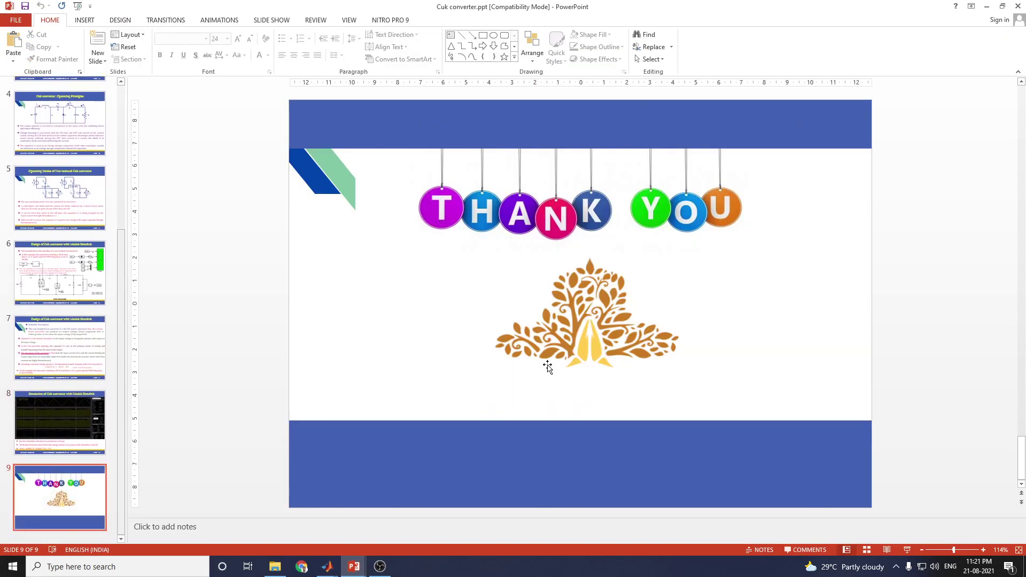
scroll(155, 413, up, 2)
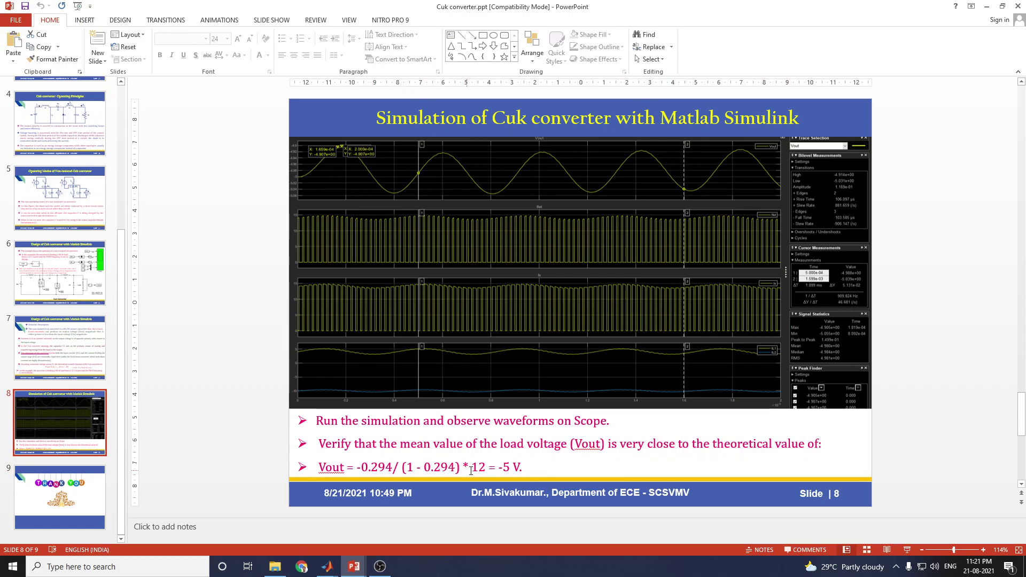
key(alt+Tab)
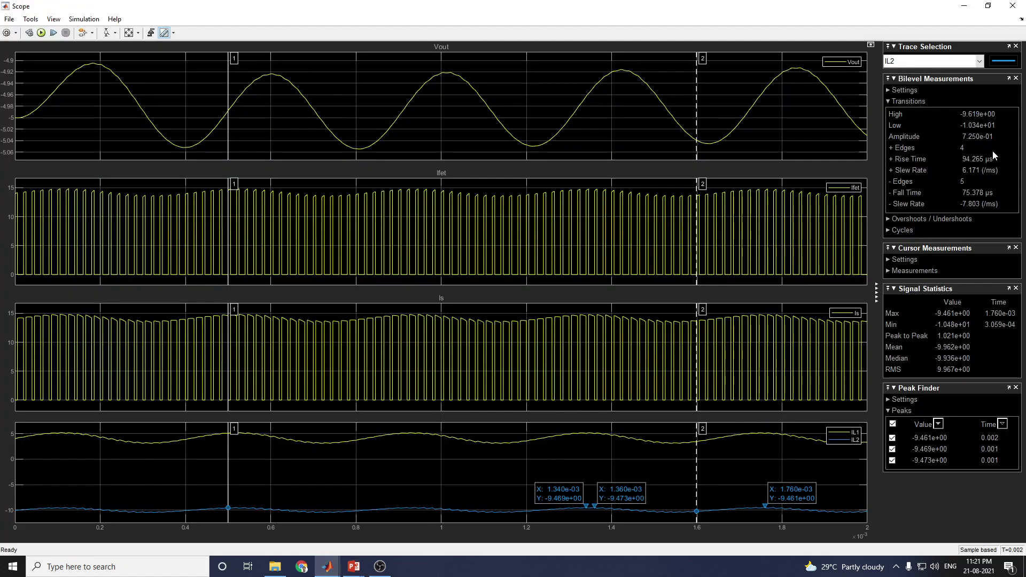
Close the Scope, reopen it from the Scope block, and rerun the simulation.
click(1013, 5)
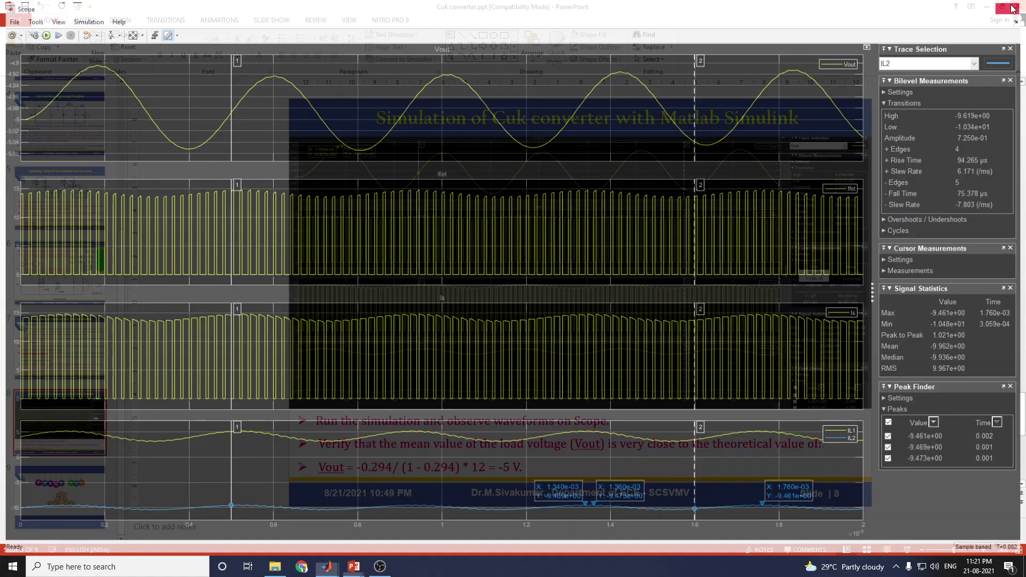
key(alt+Tab)
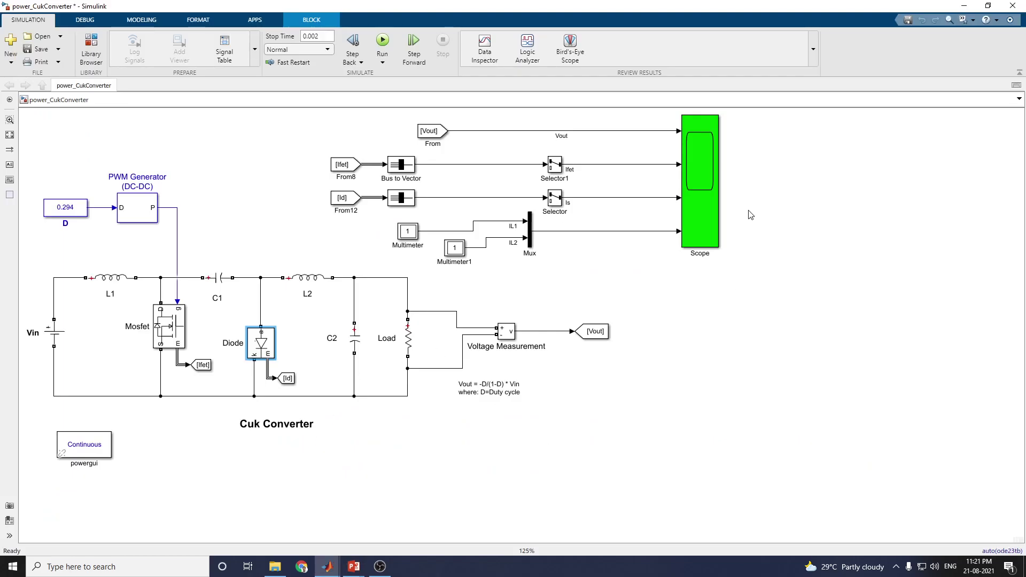
double_click(690, 193)
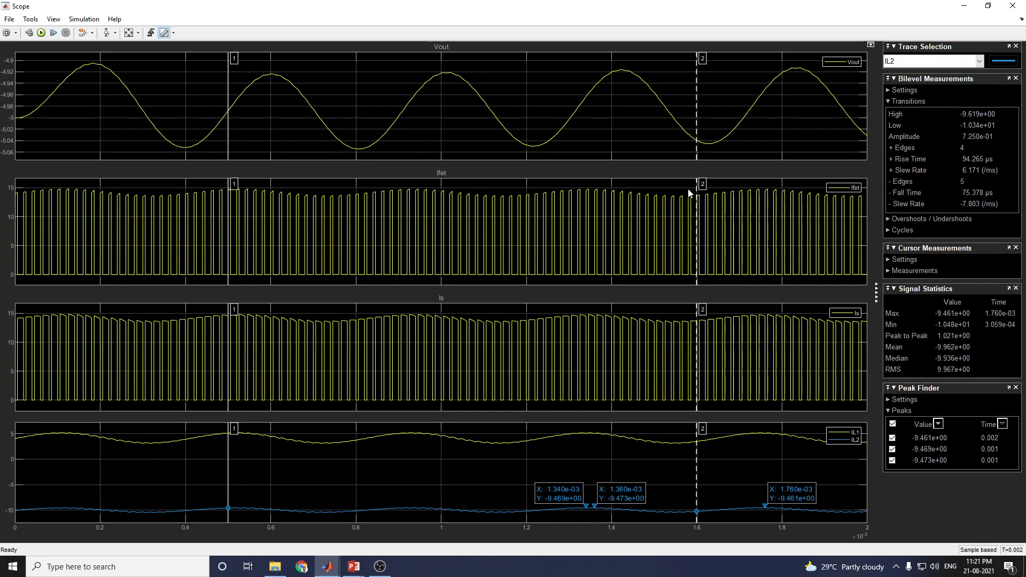
click(41, 33)
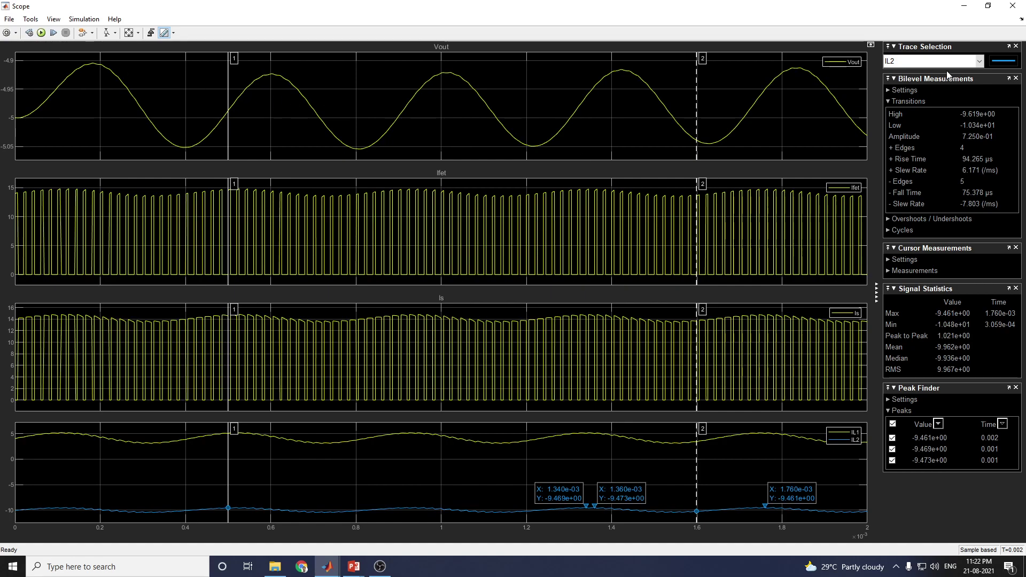
Set the Scope measurements back to the Vout trace and return to the model diagram.
click(978, 61)
click(951, 73)
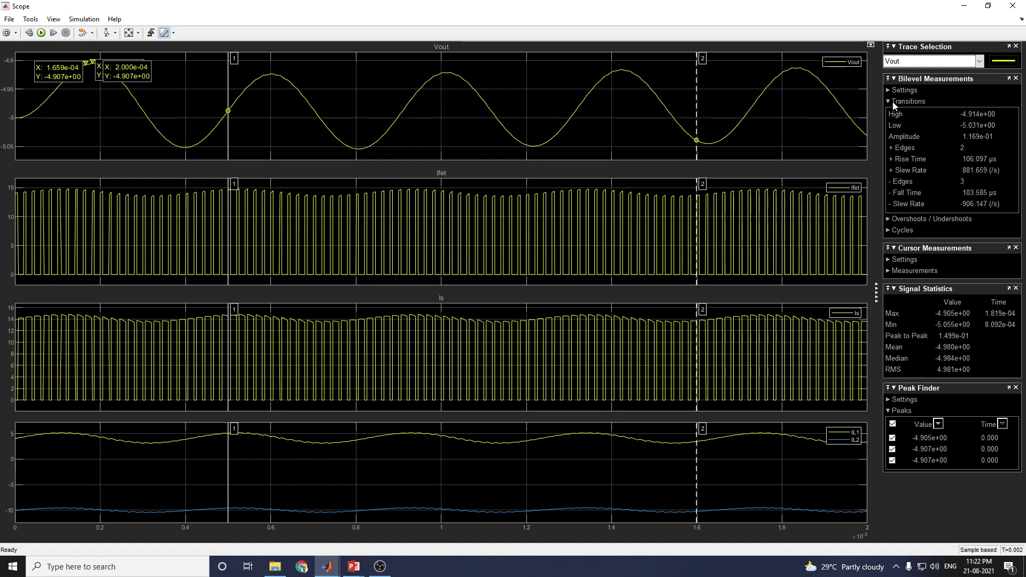
click(308, 360)
key(alt+Tab)
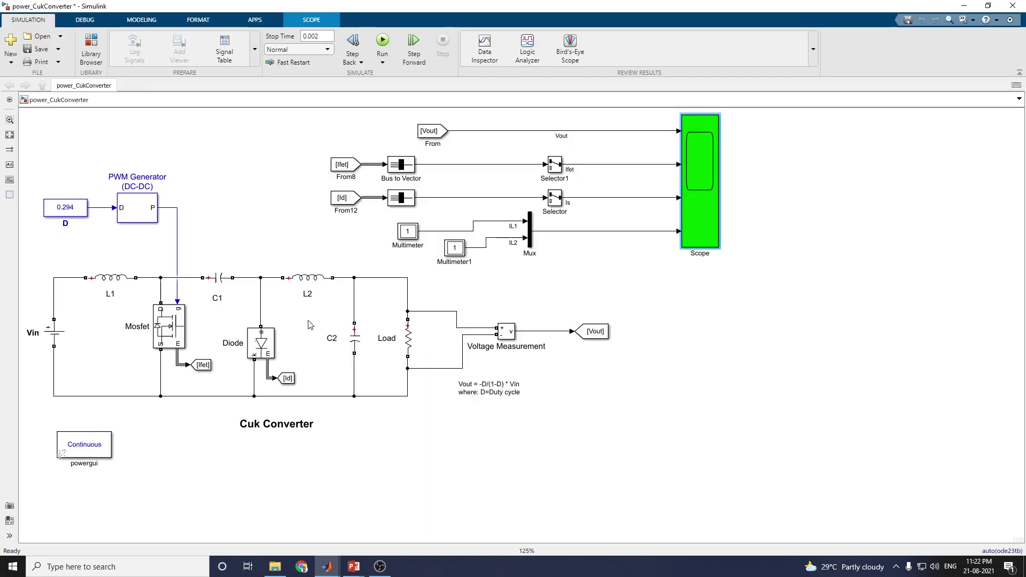